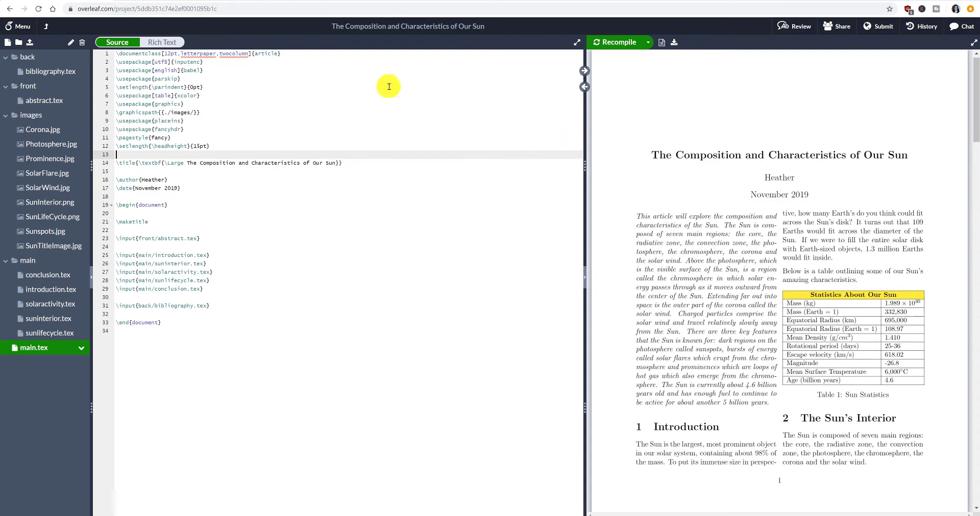
# - In bibliography.tex, insert a thebibliography environment containing an empty \bibitem and set the environment's argument to 3
pyautogui.click(33, 71)
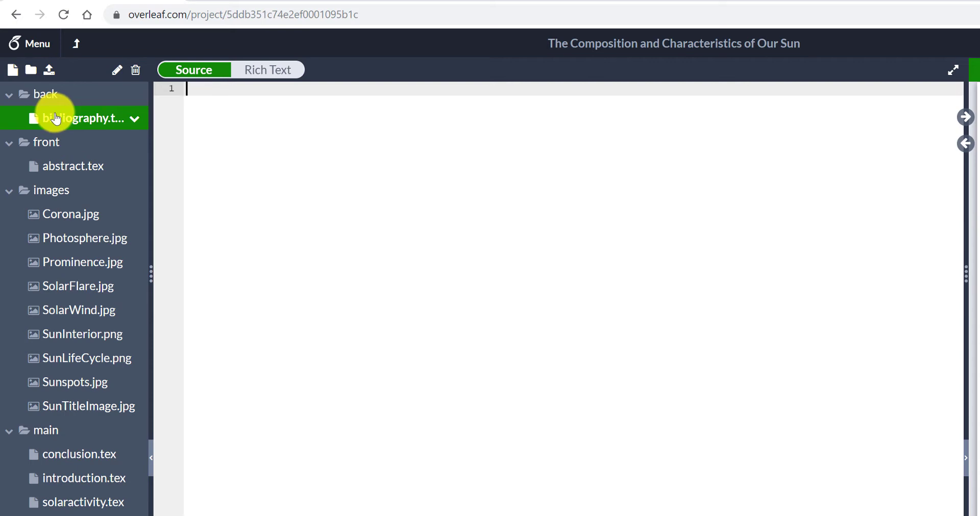
pyautogui.write('\\begin{the')
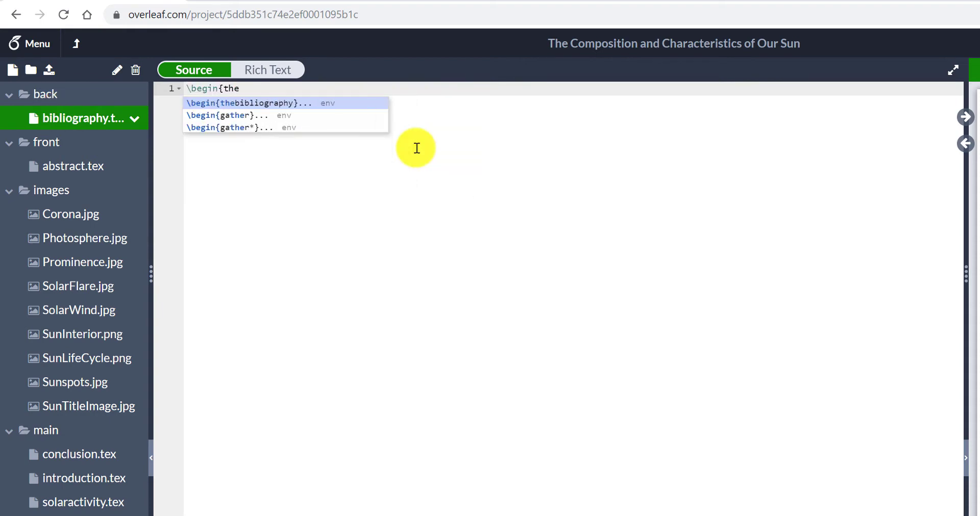
pyautogui.click(323, 106)
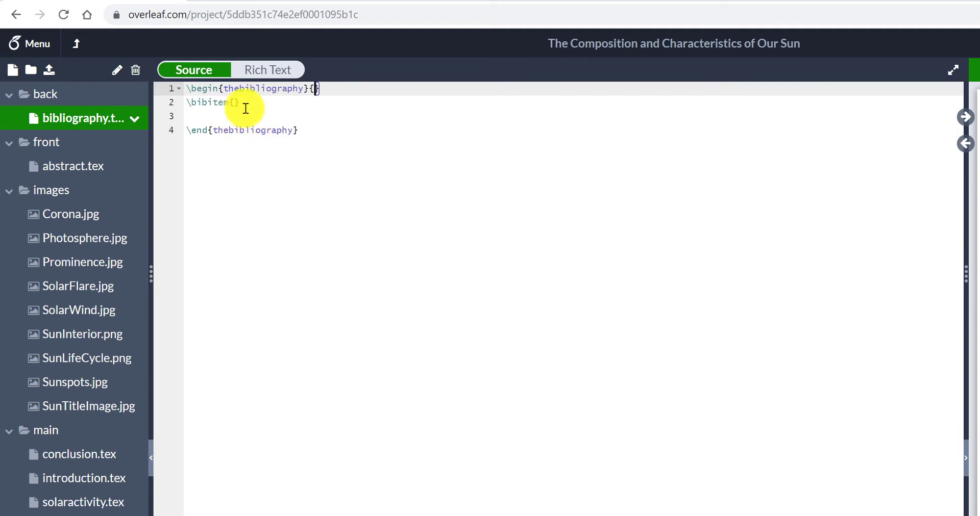
pyautogui.moveTo(243, 102); pyautogui.dragTo(188, 104)
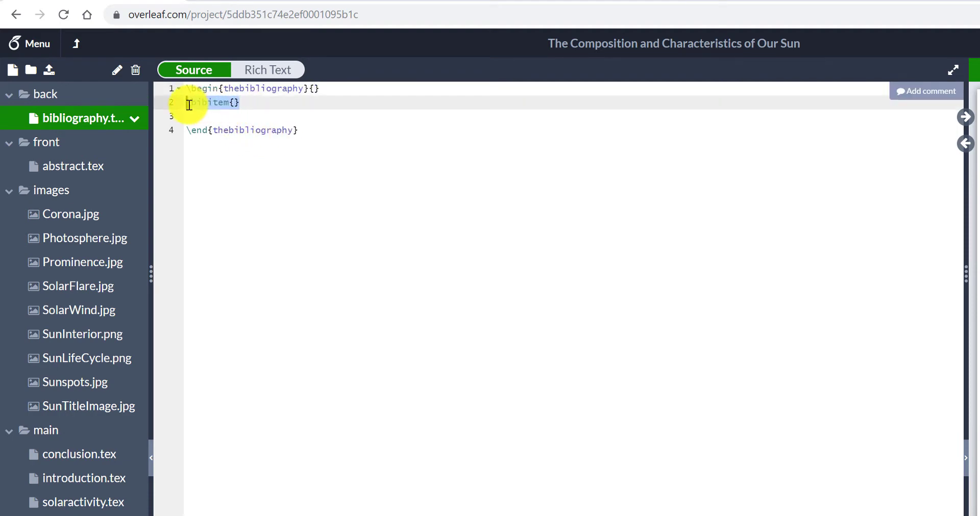
pyautogui.click(234, 104)
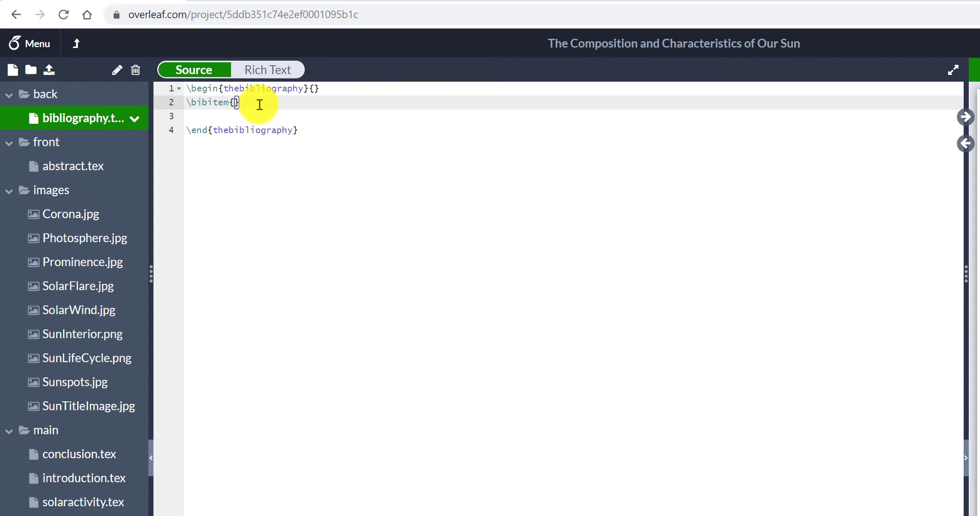
pyautogui.click(316, 89)
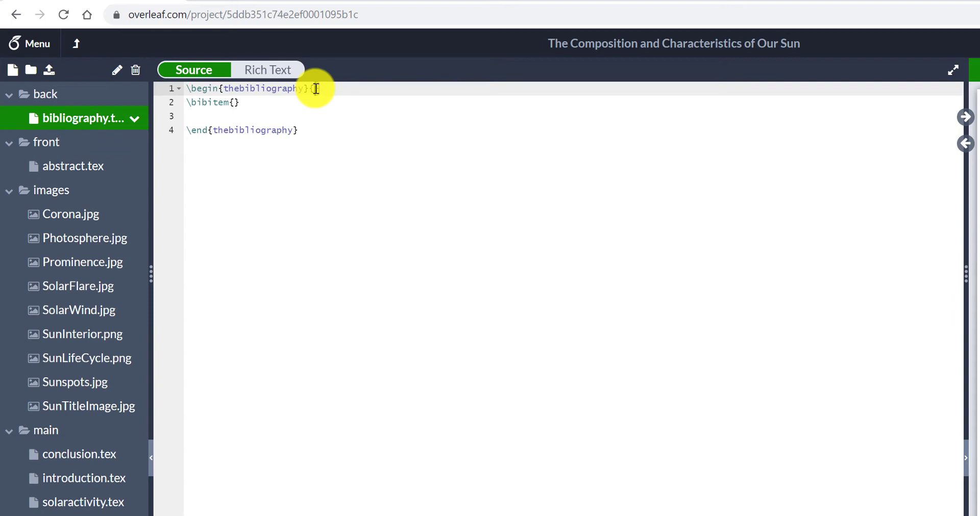
pyautogui.write('3')
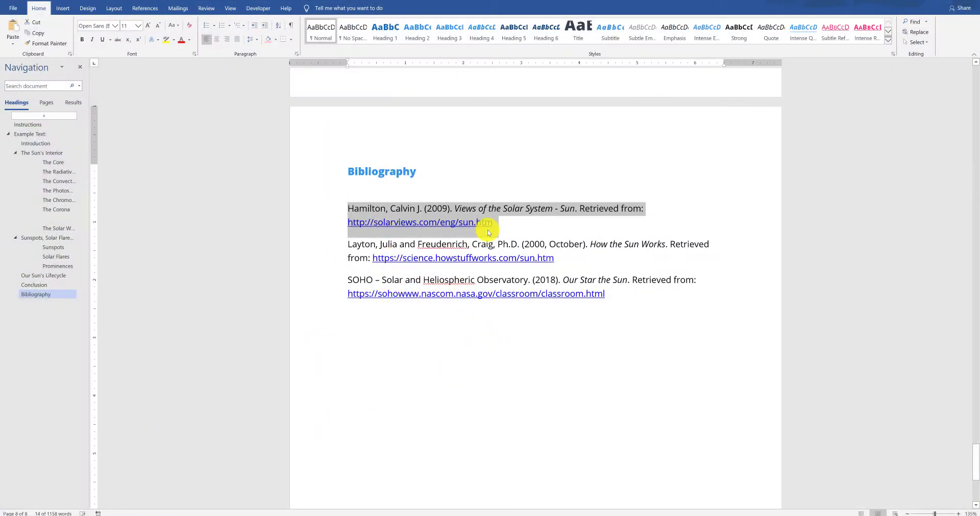
# - Switch to the Word document and copy the full "Views of the Solar System - Sun" reference from the Bibliography section
pyautogui.click(499, 222)
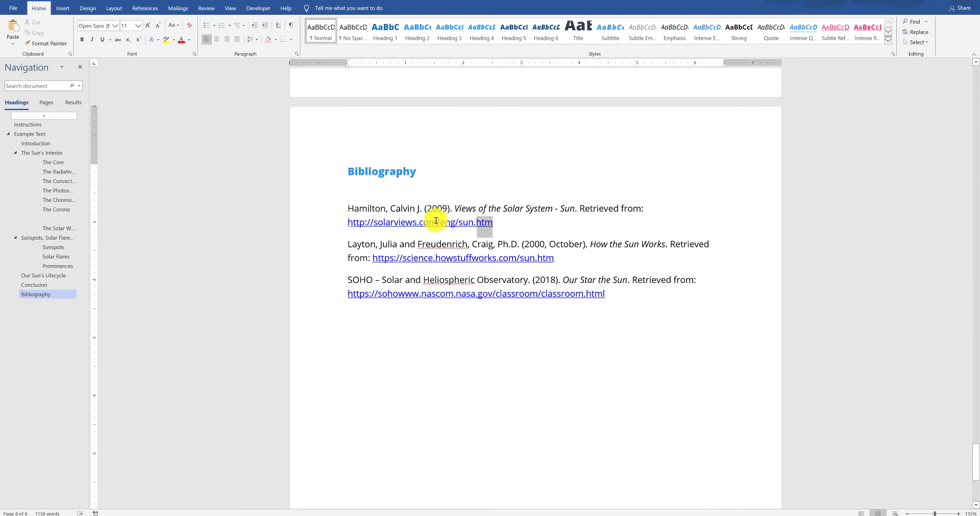
pyautogui.moveTo(436, 221); pyautogui.dragTo(351, 213)
pyautogui.hotkey('ctrl', 'c')
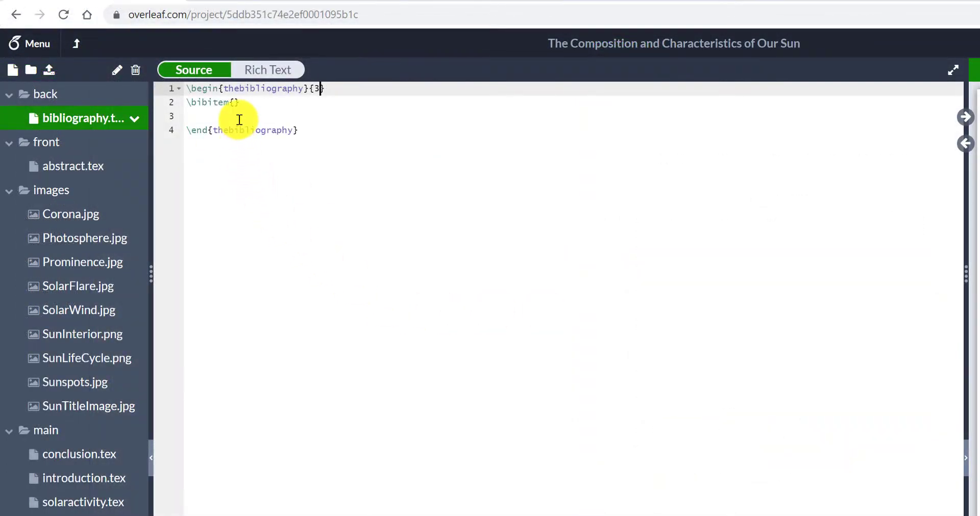
# - Back in Overleaf's bibliography.tex, give the \bibitem the key mainarticle and paste the copied reference on a new line below it
pyautogui.click(234, 103)
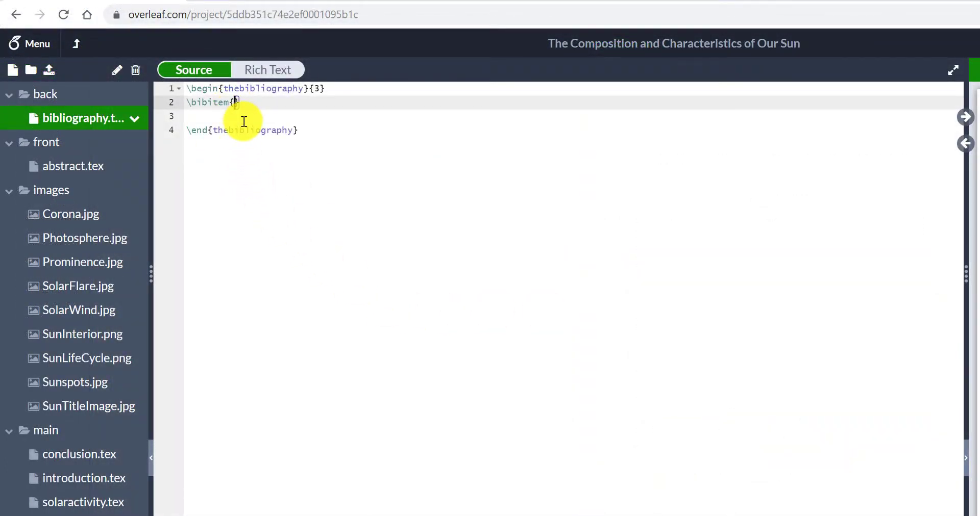
pyautogui.write('mainarticle')
pyautogui.click(304, 104)
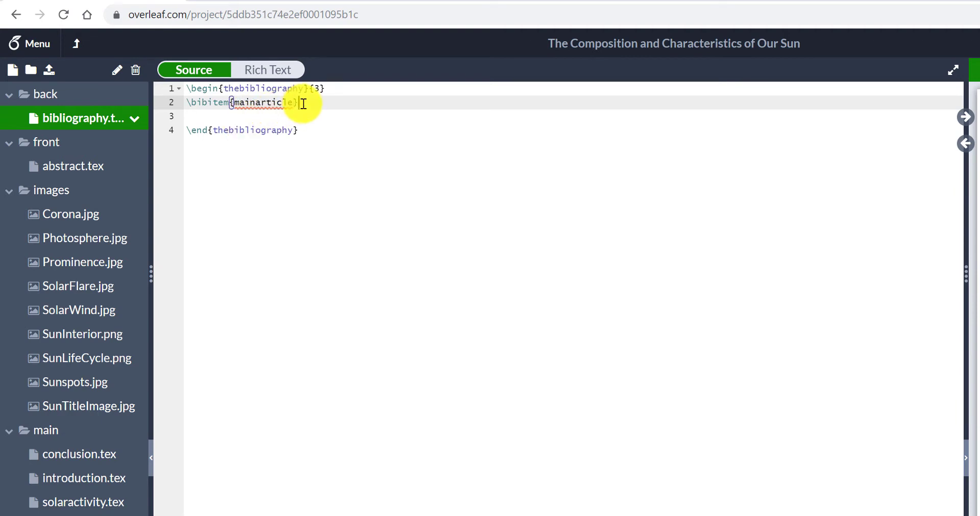
pyautogui.press('Return')
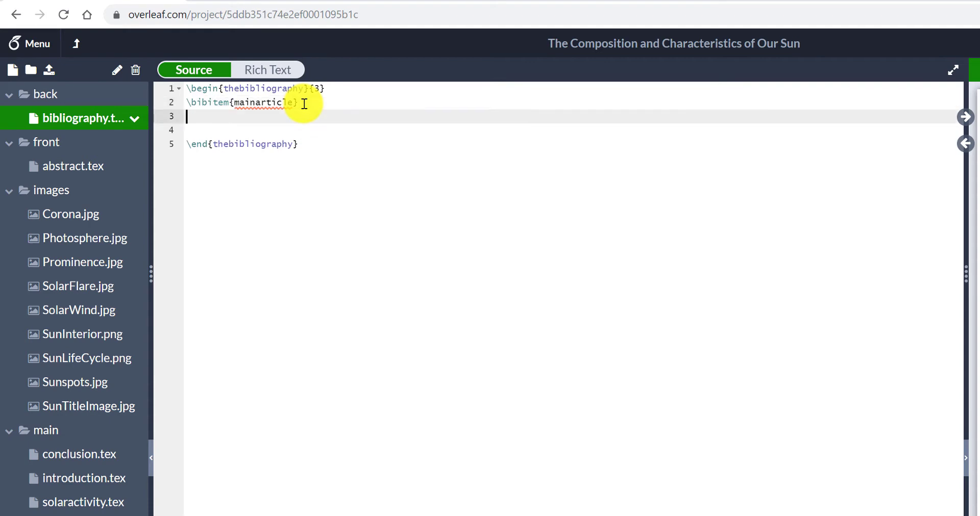
pyautogui.hotkey('ctrl', 'v')
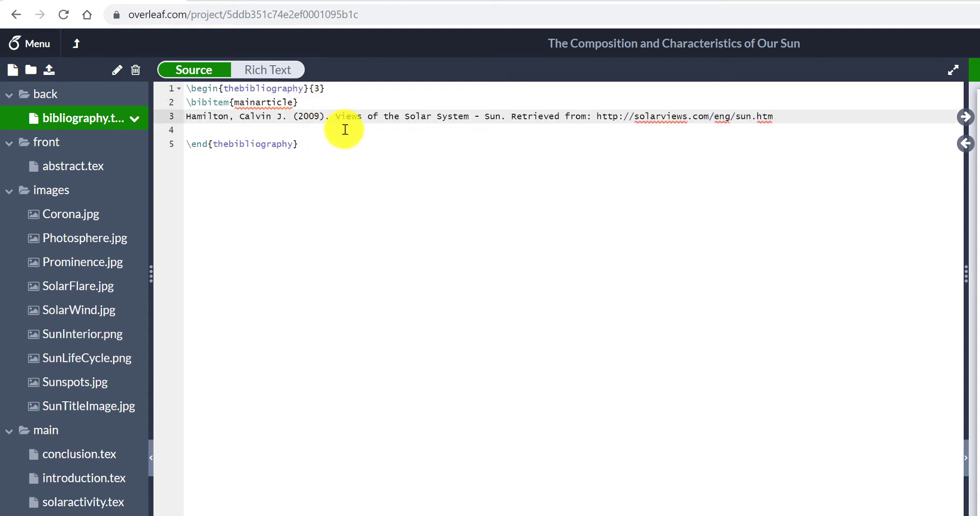
# - Italicise the title "Views of the Solar System - Sun" in the pasted reference with \textit
pyautogui.moveTo(336, 116); pyautogui.dragTo(502, 115)
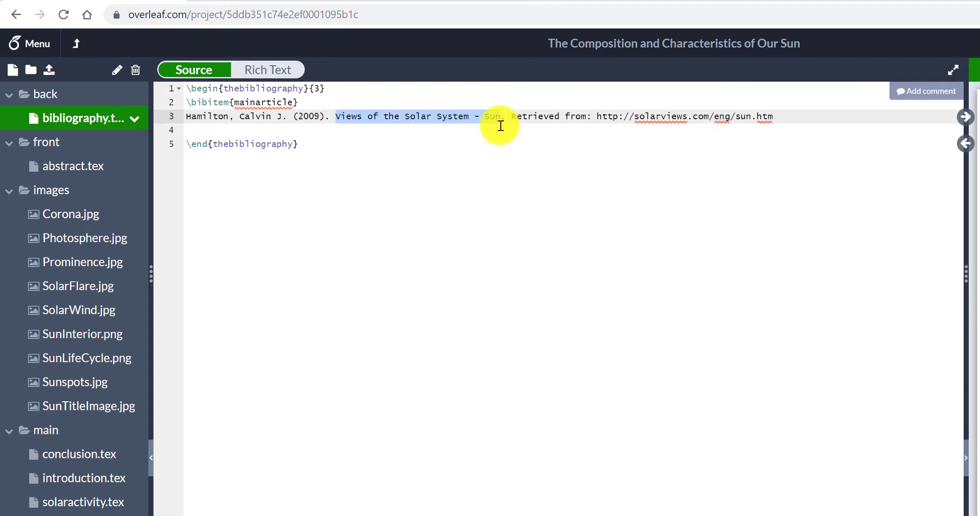
pyautogui.hotkey('ctrl', 'i')
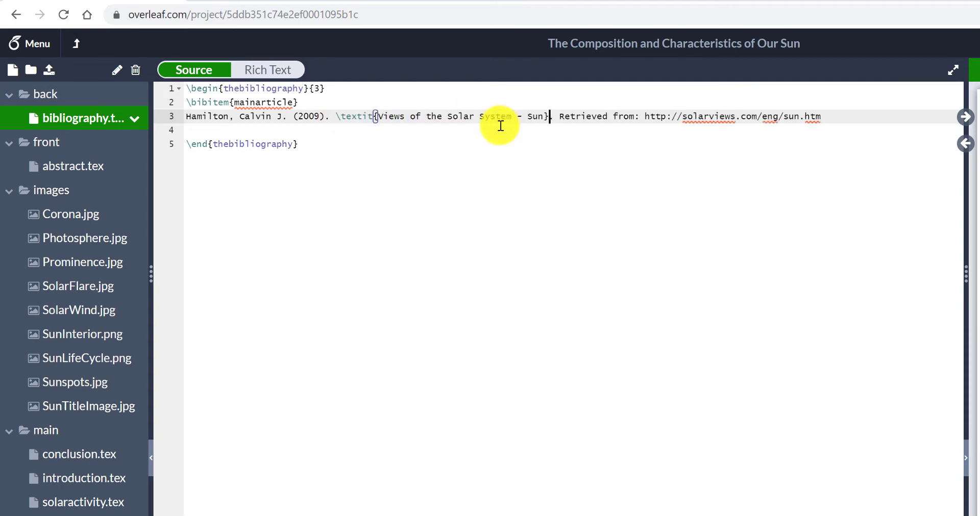
pyautogui.click(643, 116)
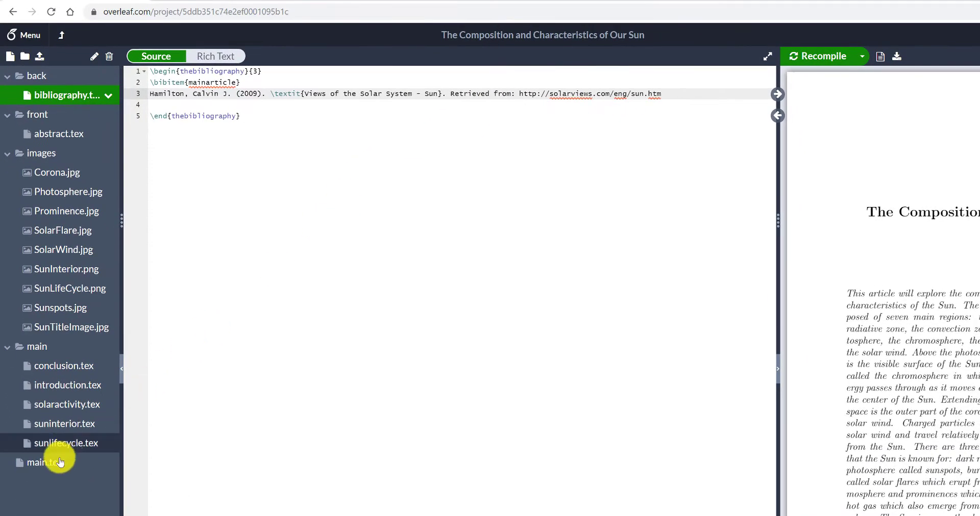
# - In main.tex, load the hyperref package with \usepackage on a new line after the \headheight setting
pyautogui.click(60, 462)
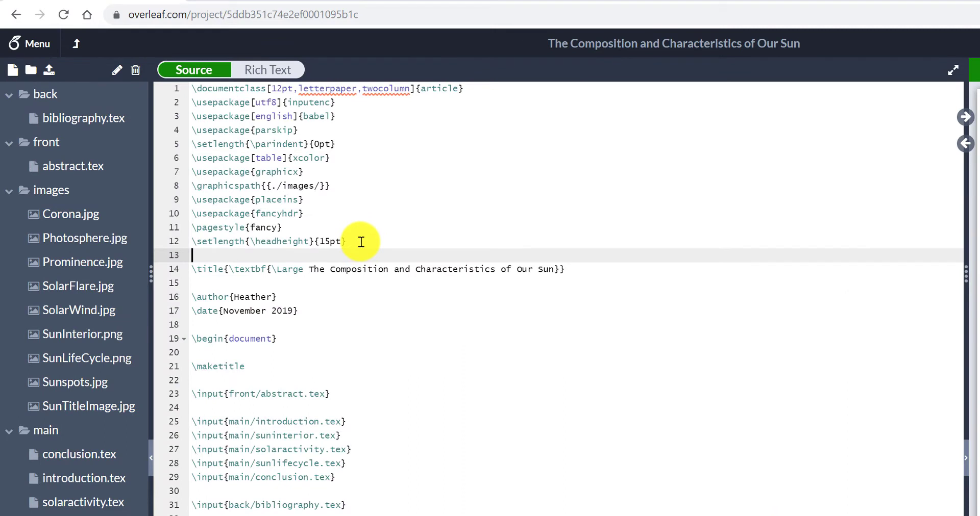
pyautogui.click(361, 242)
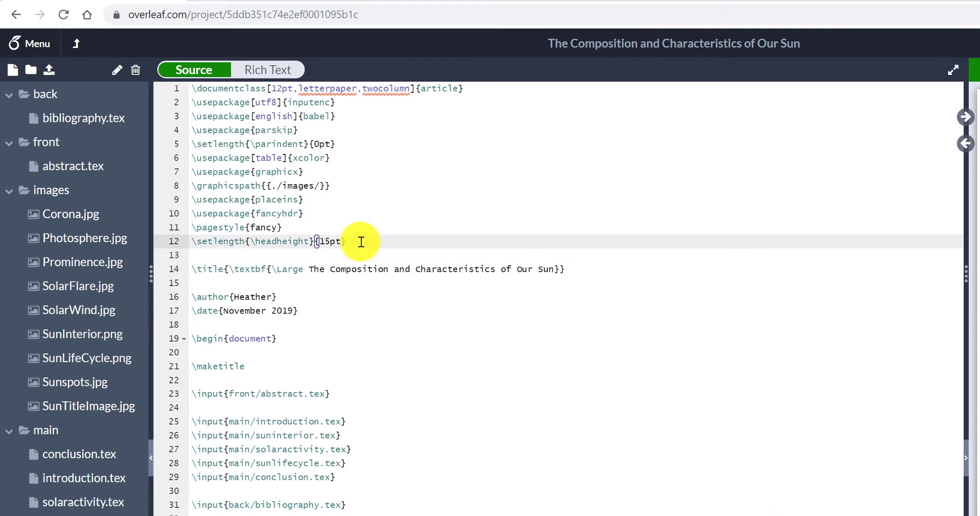
pyautogui.press('Return')
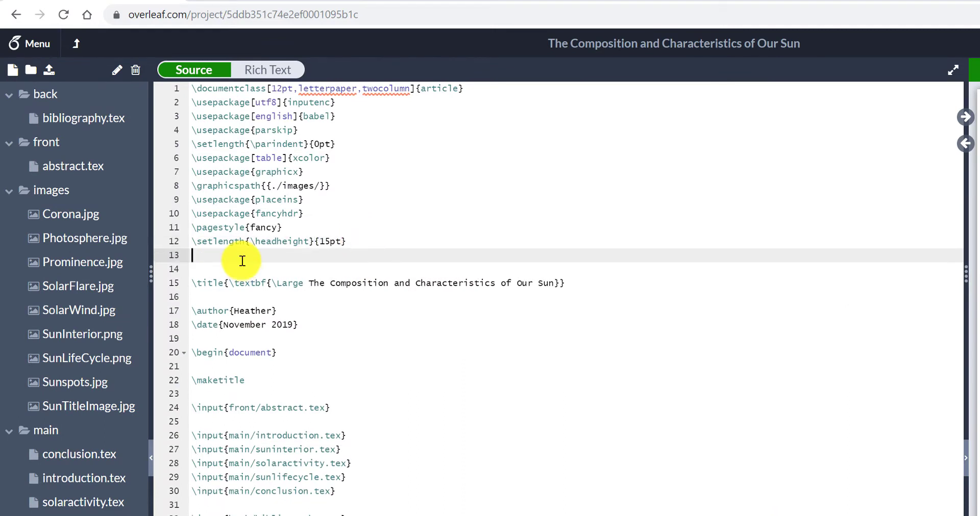
pyautogui.write('\\usep')
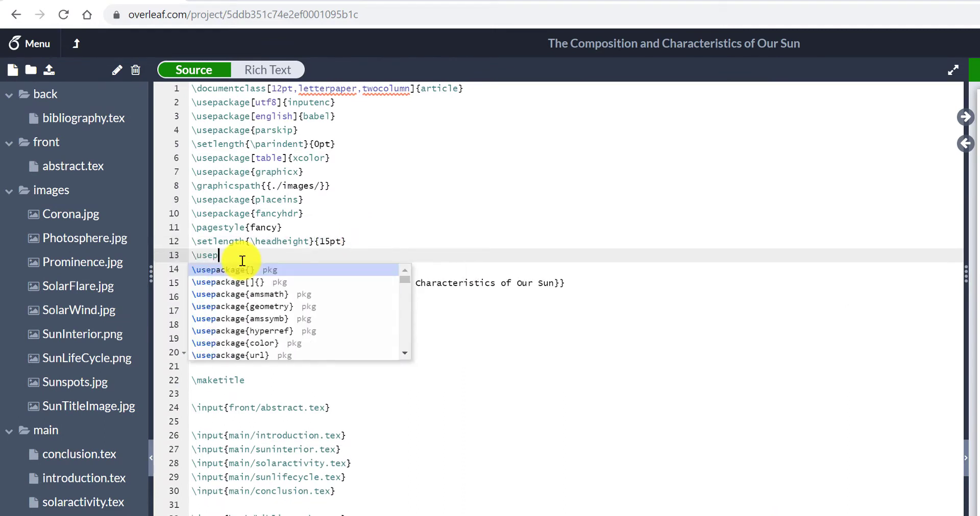
pyautogui.write('ackage{hyper')
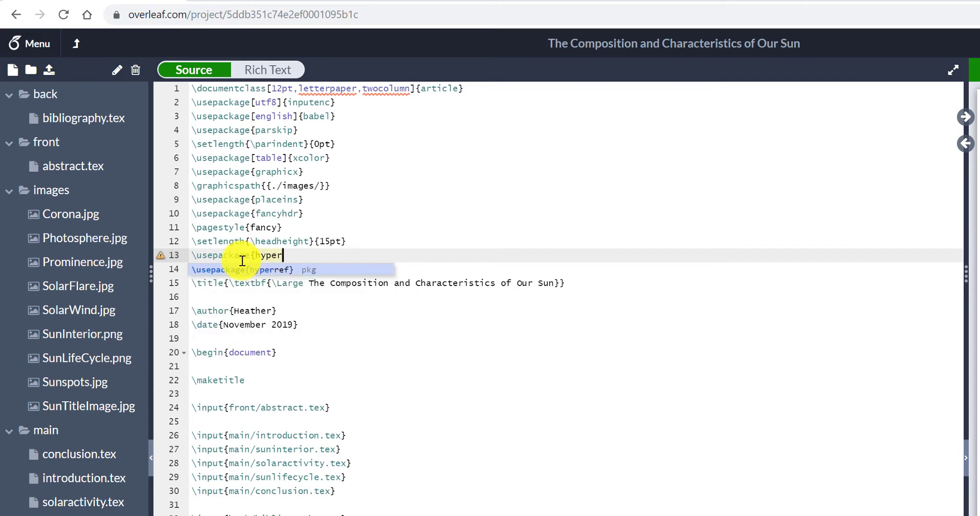
pyautogui.click(234, 271)
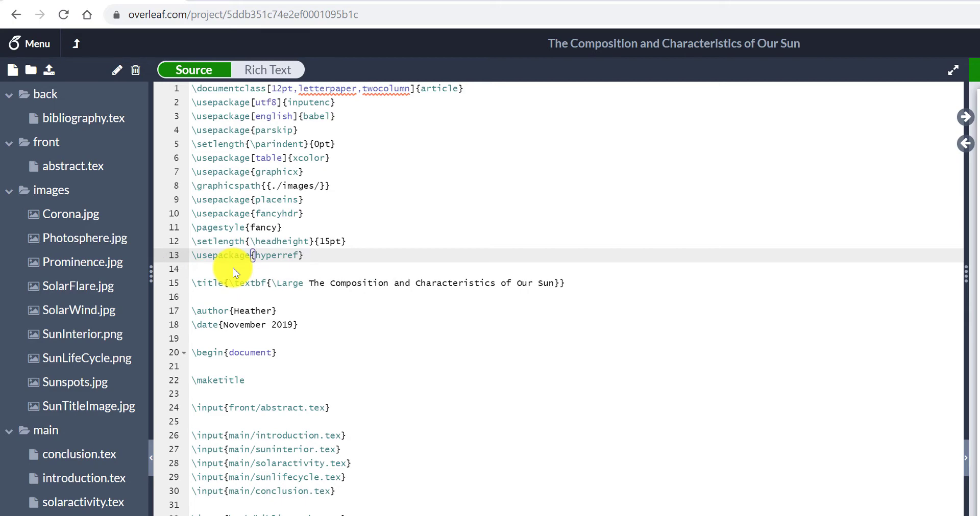
pyautogui.click(53, 118)
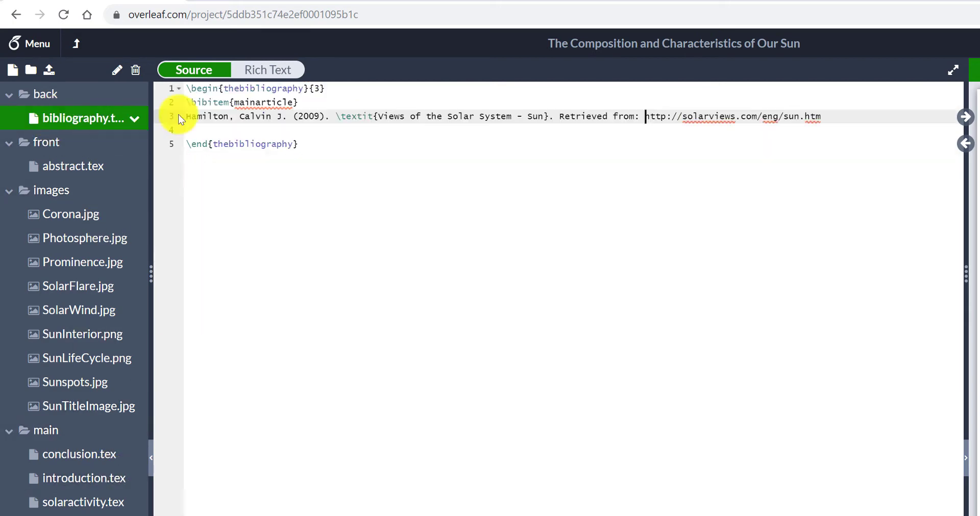
pyautogui.click(642, 120)
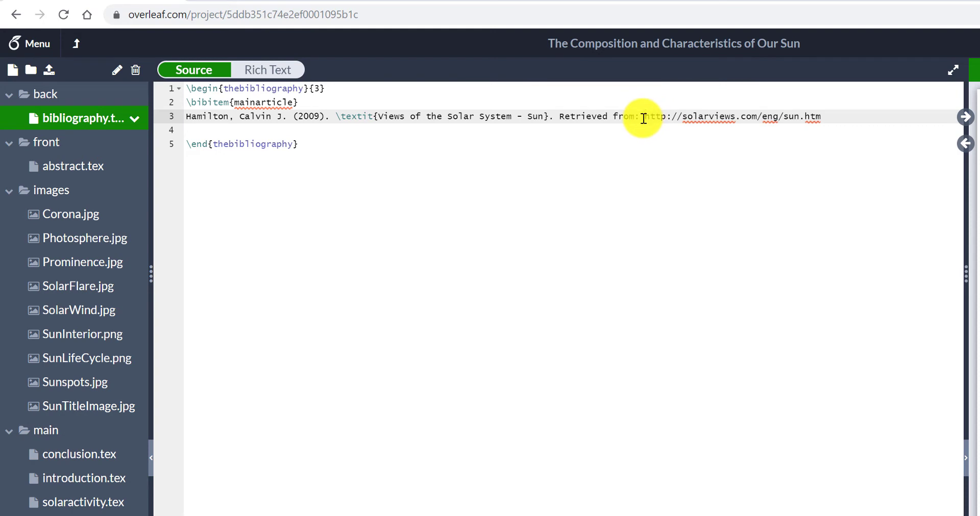
pyautogui.write('\\url{')
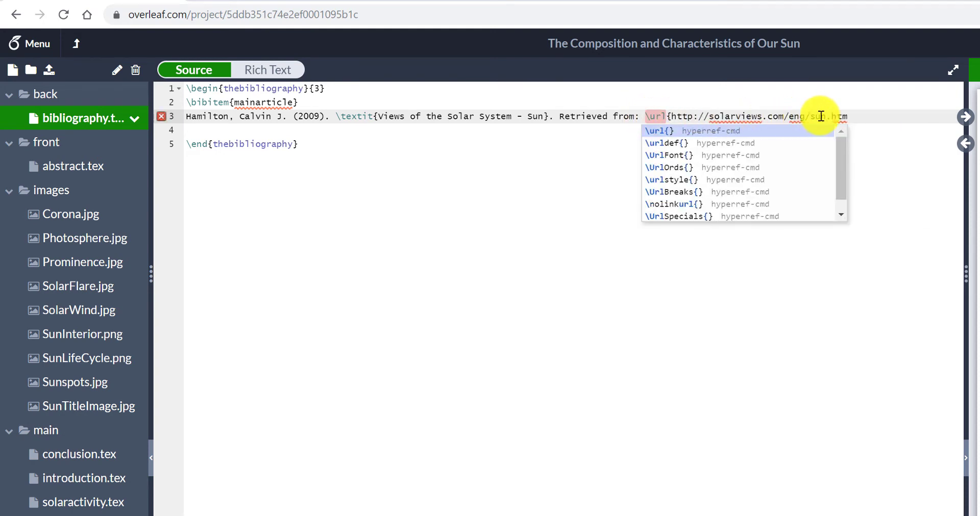
pyautogui.click(852, 116)
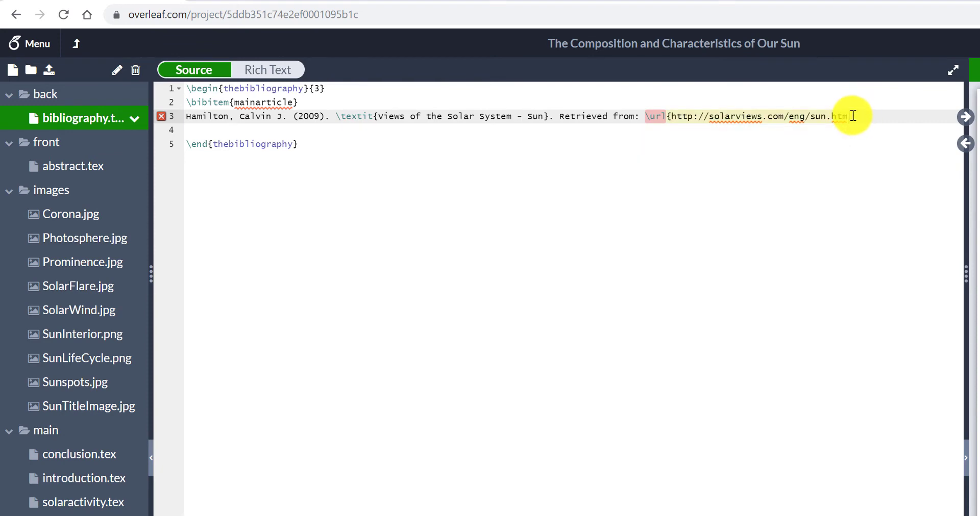
pyautogui.write('}')
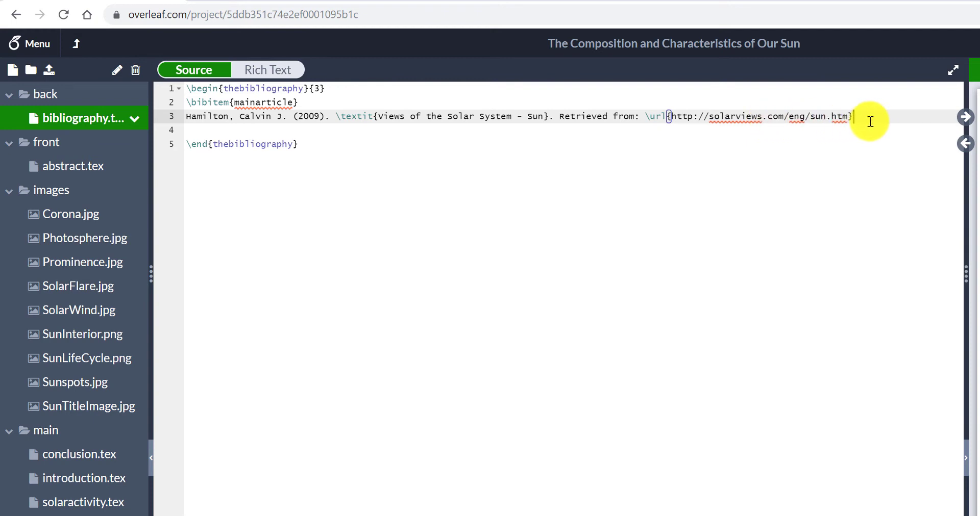
# - Add a second, empty \bibitem{} below the mainarticle entry, separated from it by a blank line
pyautogui.press('Return')
pyautogui.press('Return')
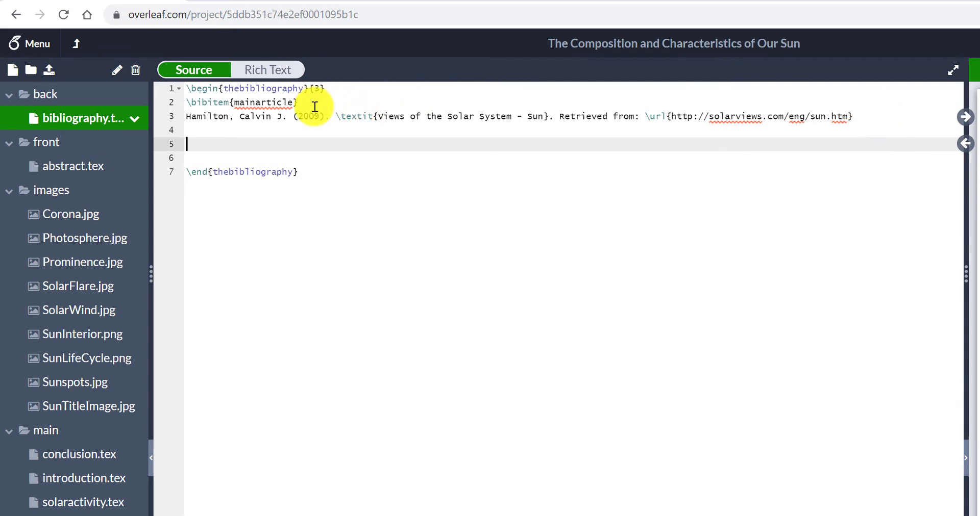
pyautogui.moveTo(308, 102); pyautogui.dragTo(192, 102)
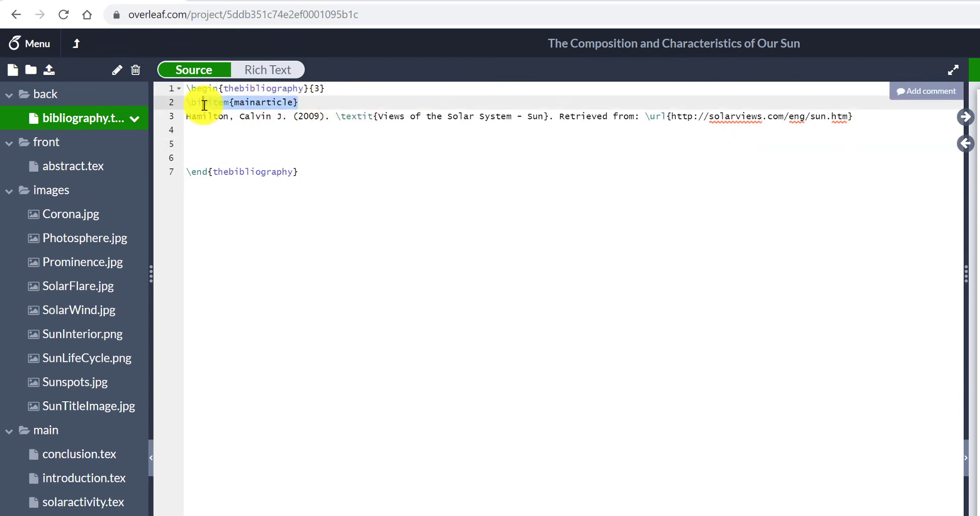
pyautogui.click(187, 142)
pyautogui.write('\\bib')
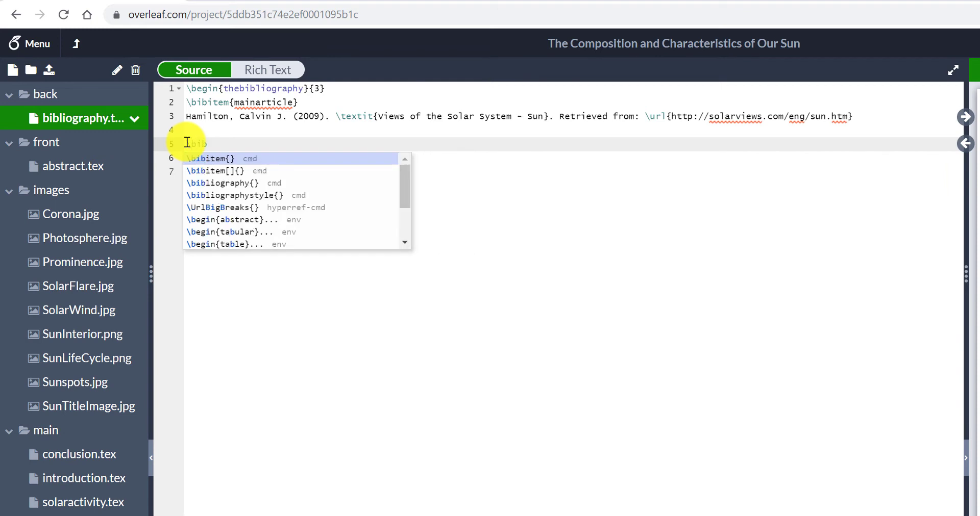
pyautogui.press('Return')
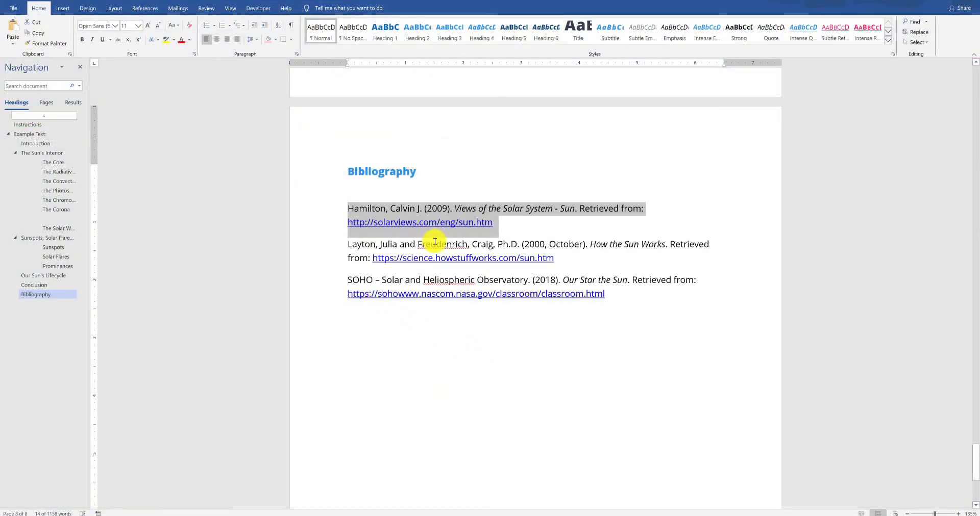
# - Switch to the Word document and copy the full "How the Sun Works" reference from the Bibliography section
pyautogui.click(435, 244)
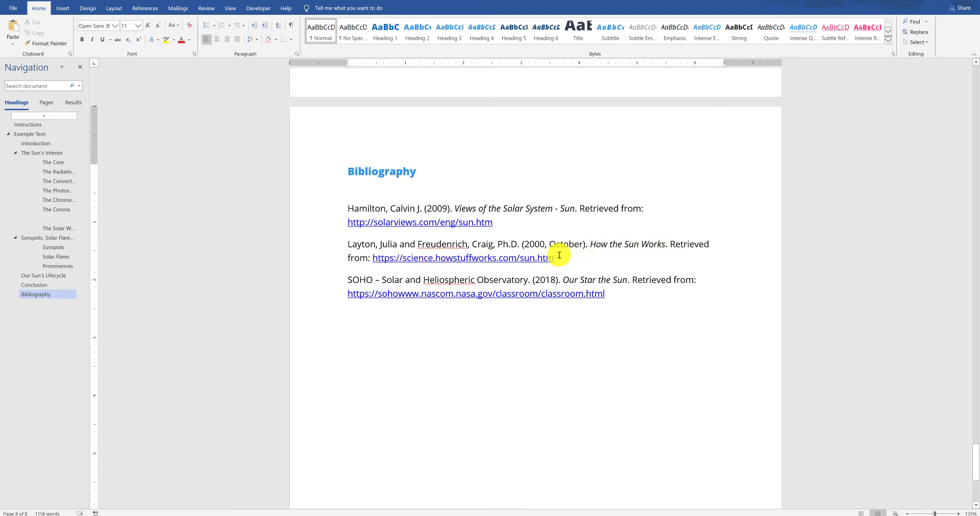
pyautogui.moveTo(555, 259); pyautogui.dragTo(346, 249)
pyautogui.hotkey('ctrl', 'c')
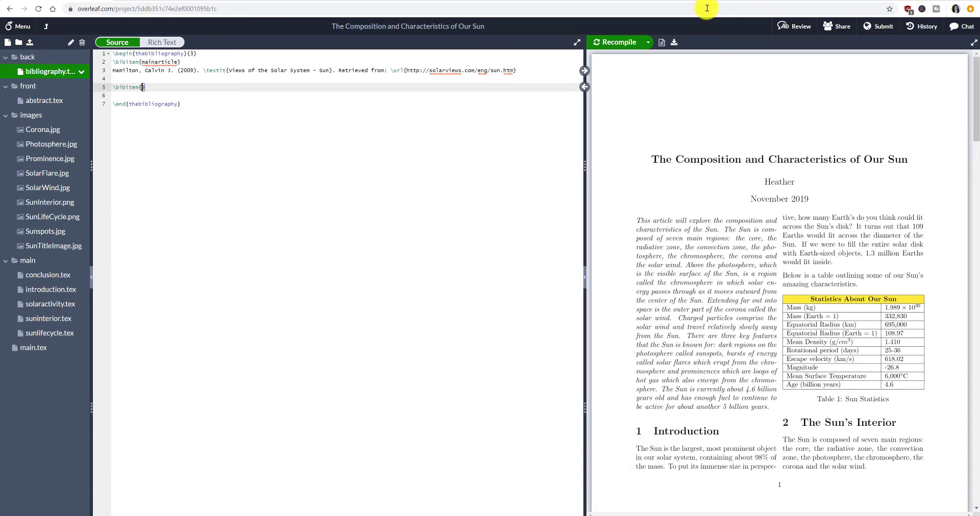
# - In bibliography.tex, key the second \bibitem as howsunworks and paste the copied reference on a new line below it
pyautogui.write('howsu')
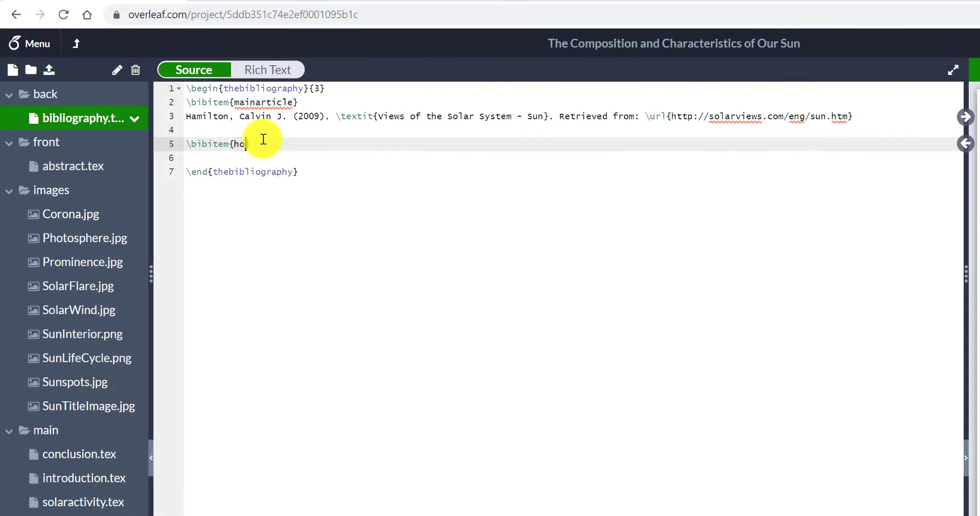
pyautogui.write('nworks')
pyautogui.click(304, 141)
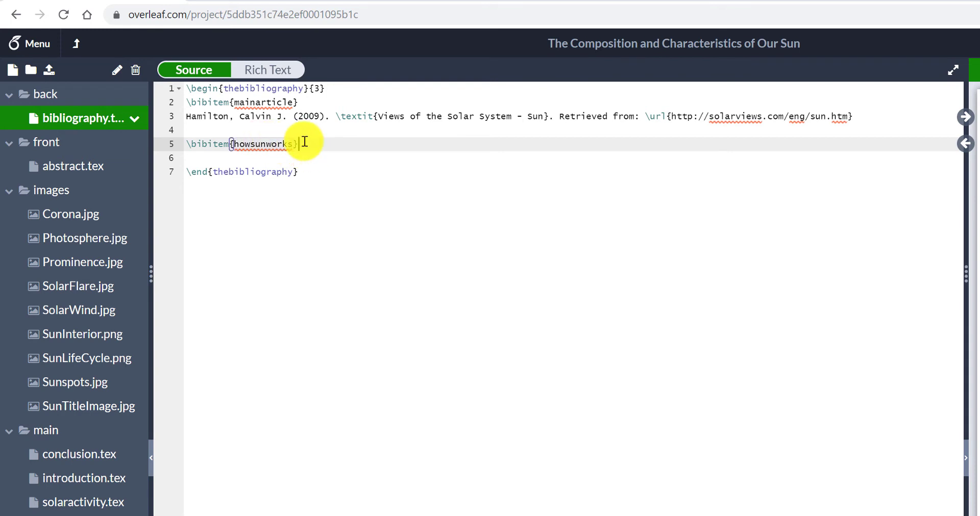
pyautogui.press('Return')
pyautogui.hotkey('ctrl', 'v')
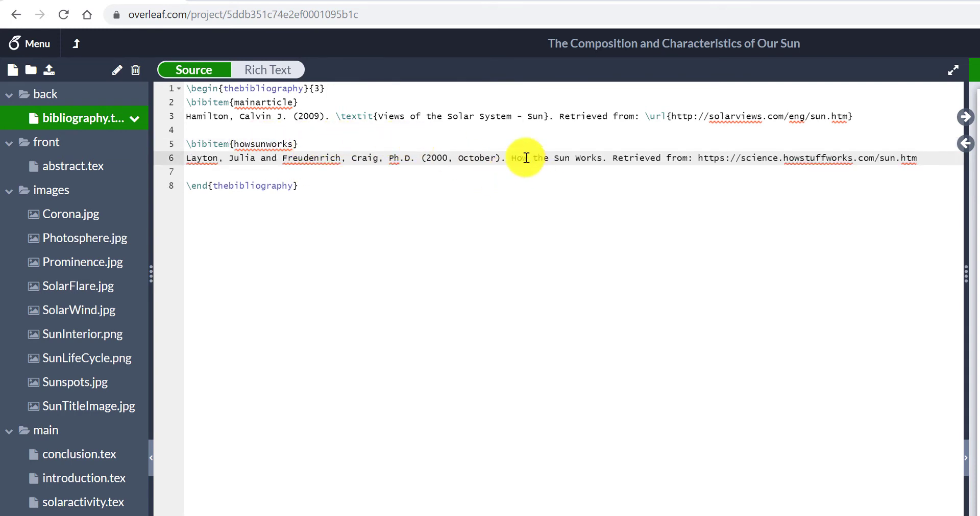
pyautogui.moveTo(511, 157); pyautogui.dragTo(600, 154)
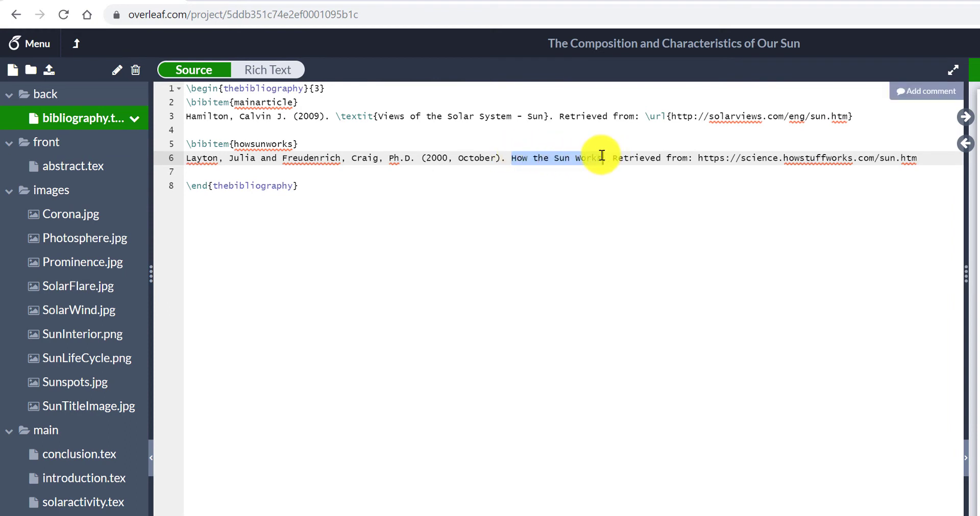
pyautogui.hotkey('ctrl', 'i')
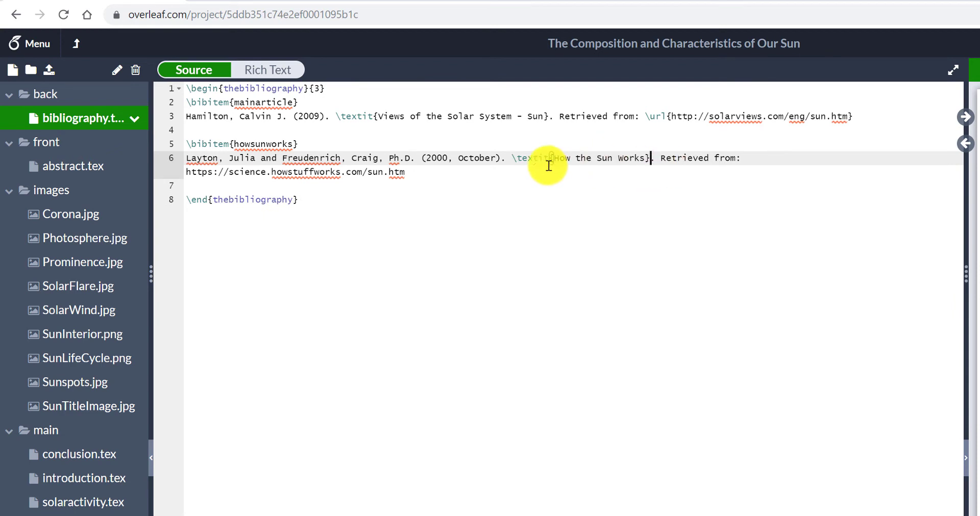
pyautogui.click(185, 171)
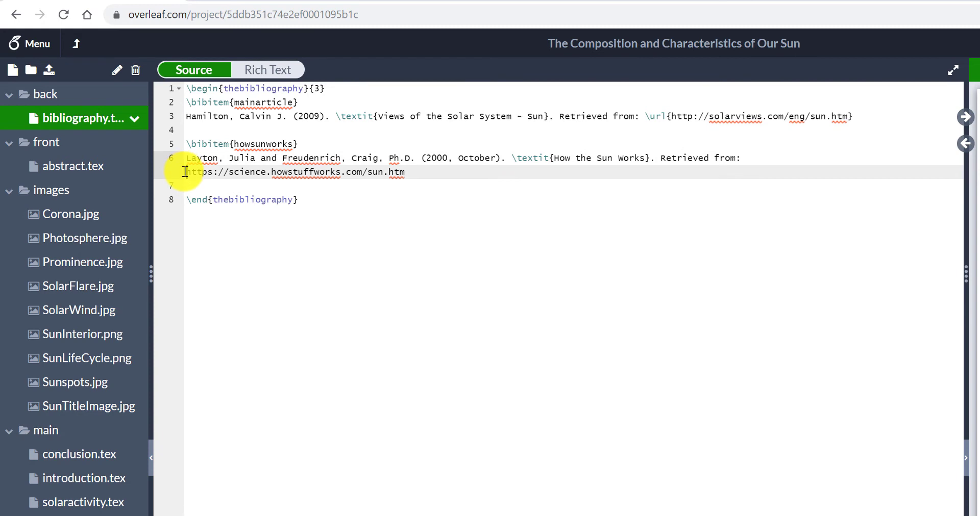
pyautogui.write('\\')
pyautogui.write('url{')
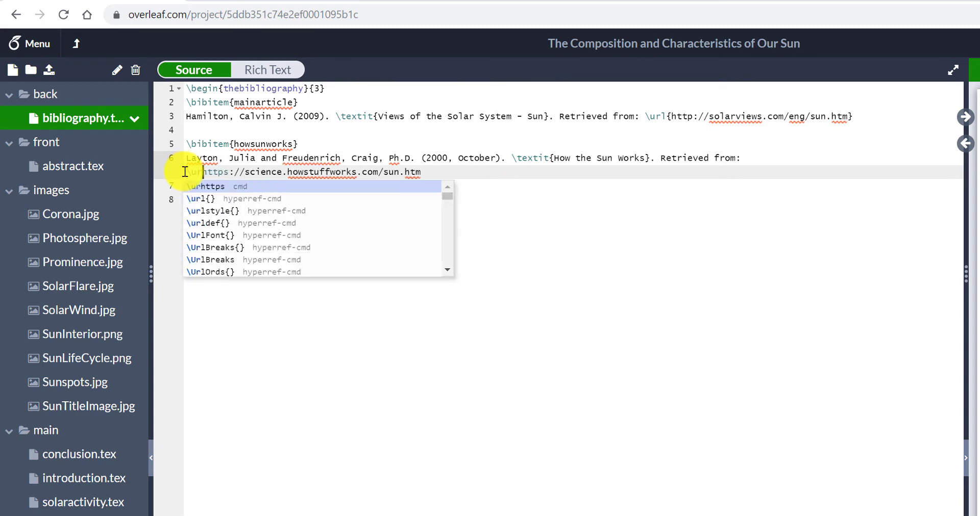
pyautogui.click(439, 174)
pyautogui.write('}')
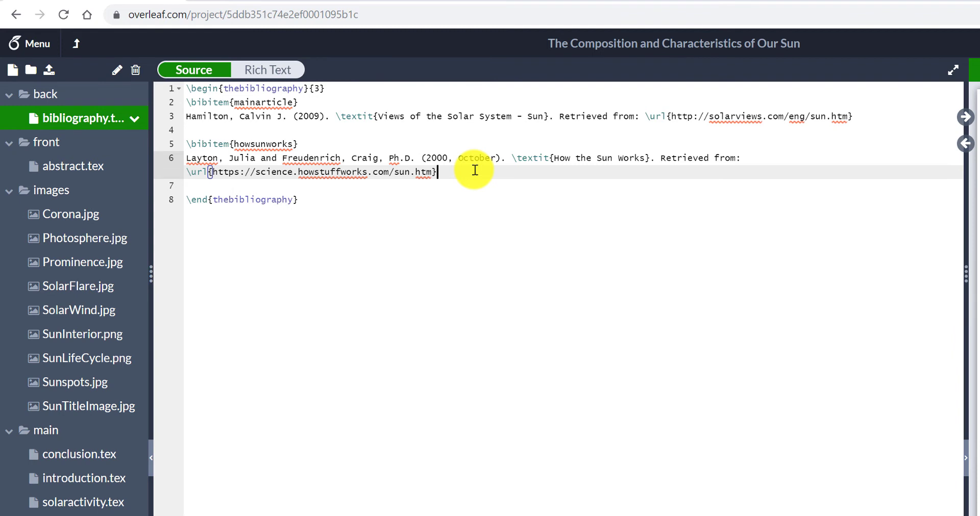
# - Add a third \bibitem{} below the howsunworks entry, separated from it by a blank line
pyautogui.press('Return')
pyautogui.press('Return')
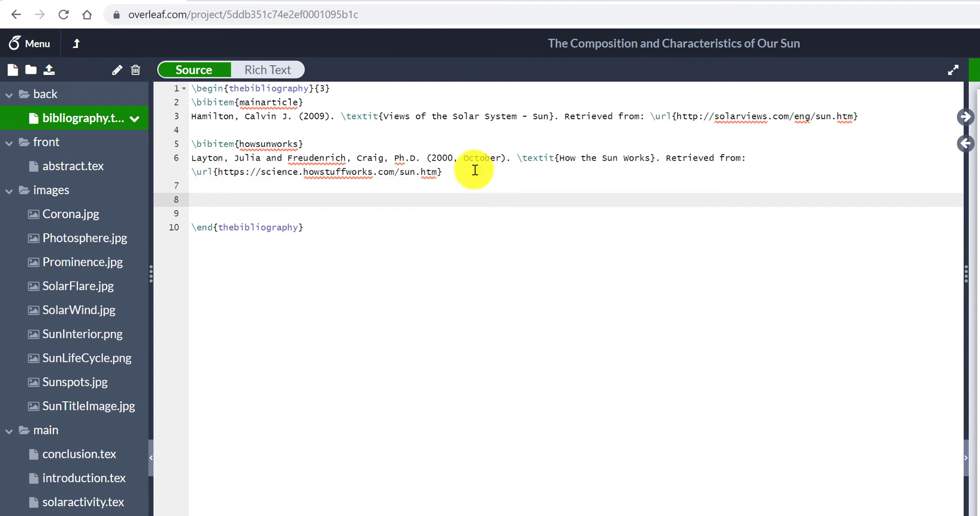
pyautogui.write('\\')
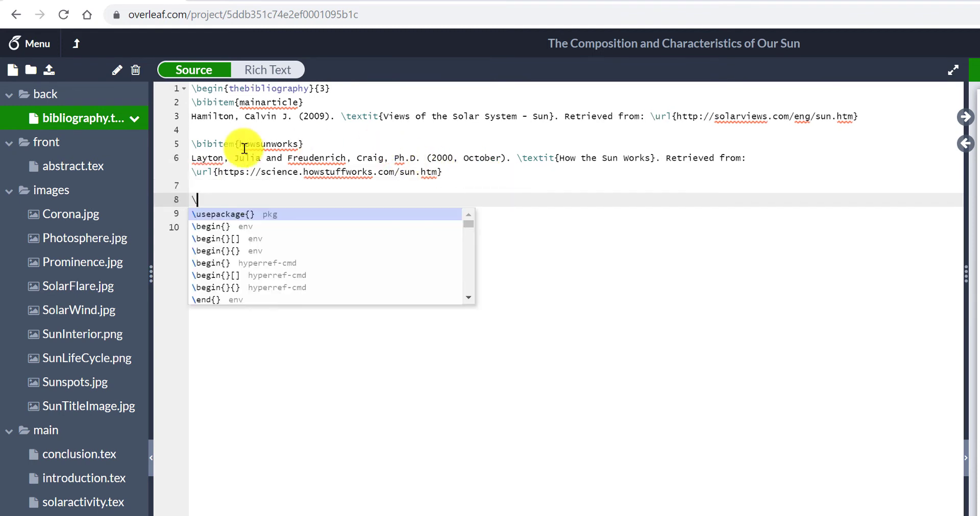
pyautogui.write('bibitem')
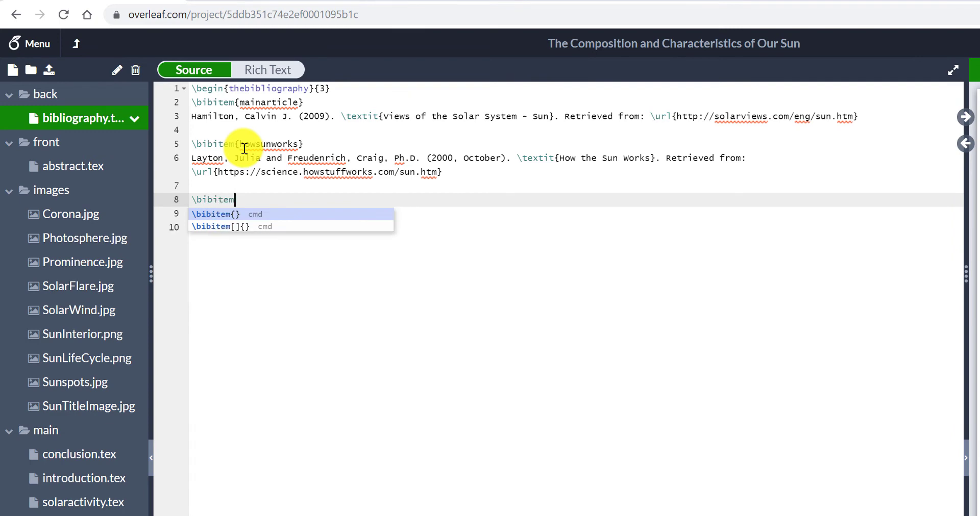
pyautogui.press('Return')
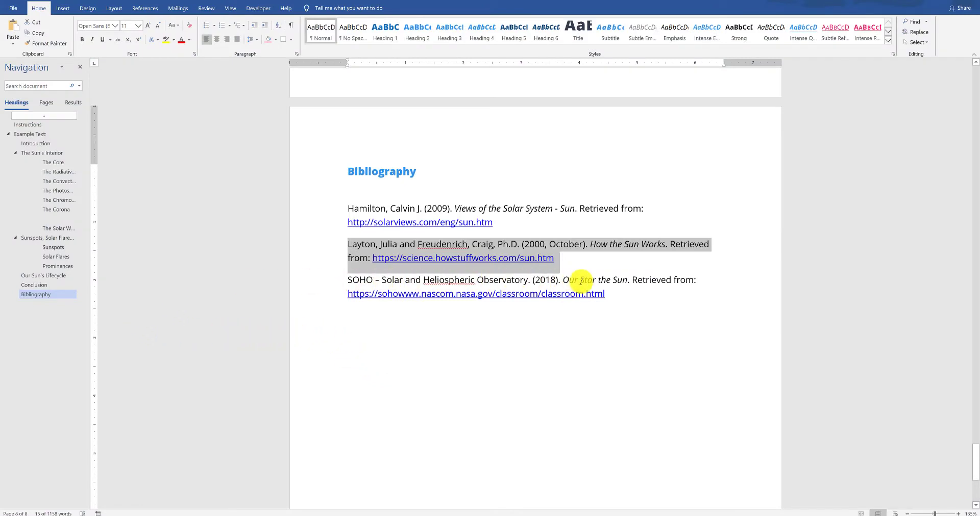
# - Copy the SOHO "Our Star the Sun" reference from the Word document and paste it in Overleaf below the third \bibitem, keyed soho
pyautogui.moveTo(608, 292); pyautogui.dragTo(343, 285)
pyautogui.hotkey('ctrl', 'c')
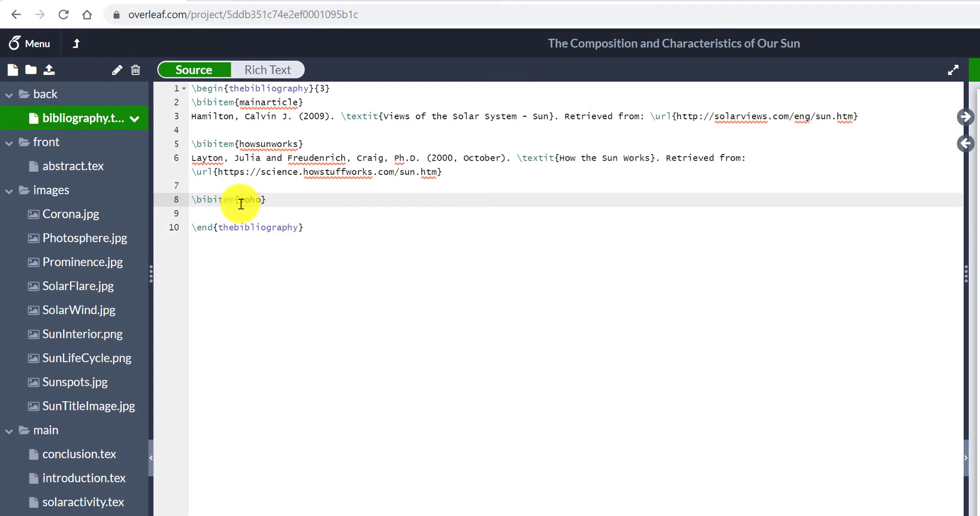
pyautogui.press('Return')
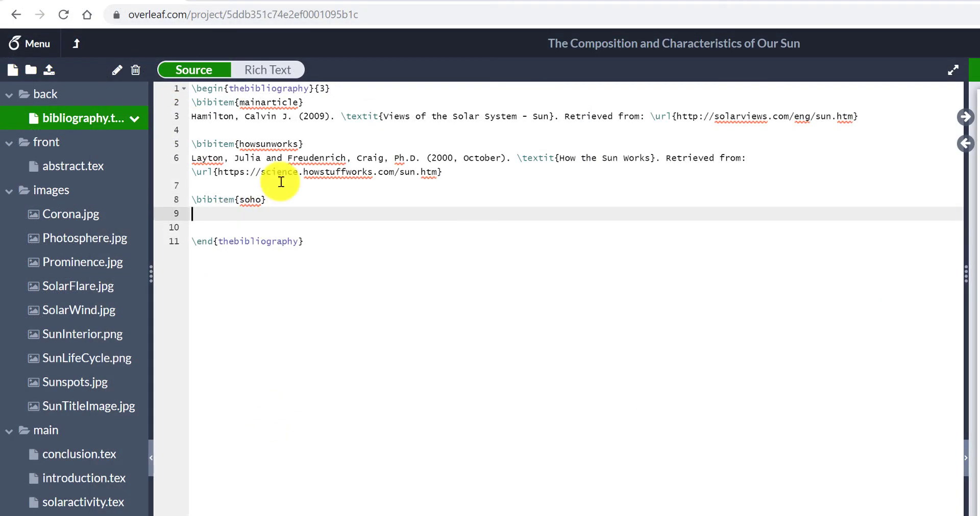
pyautogui.hotkey('ctrl', 'v')
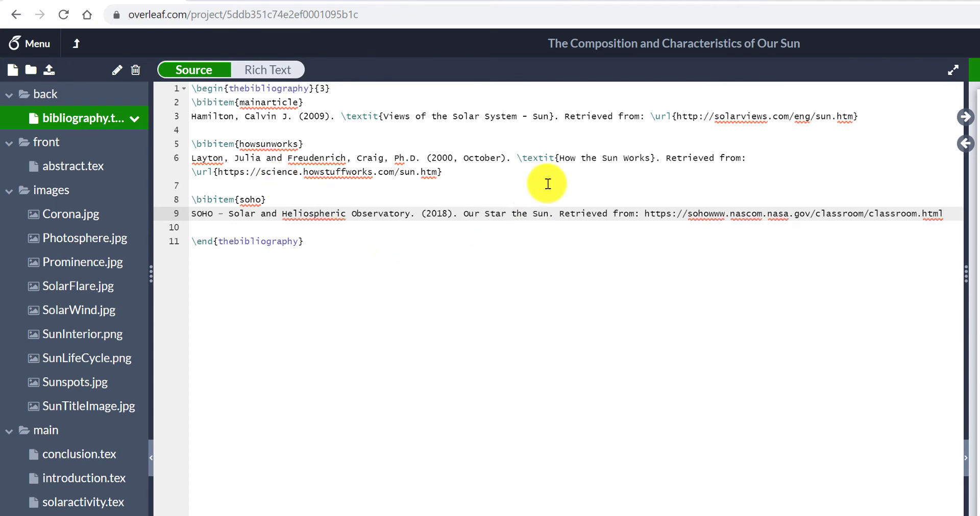
pyautogui.doubleClick(472, 212)
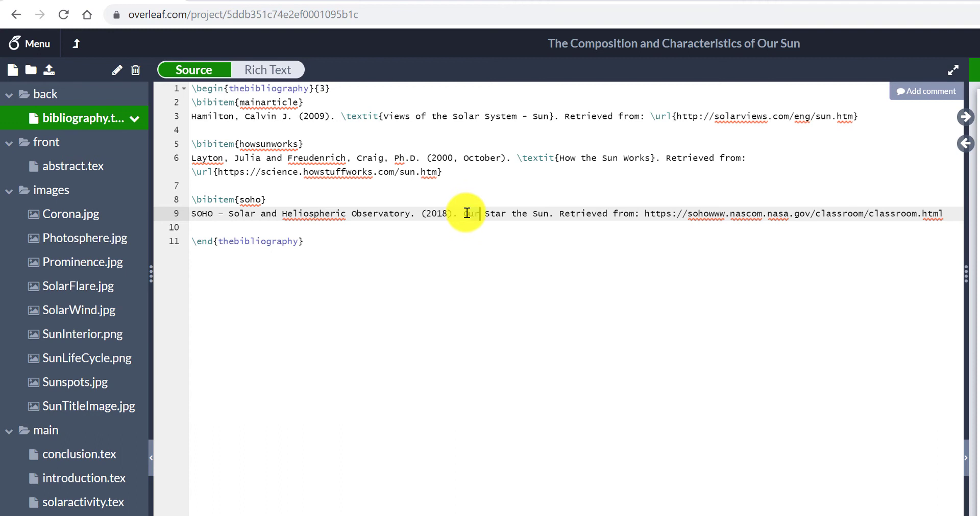
pyautogui.moveTo(467, 214); pyautogui.dragTo(541, 213)
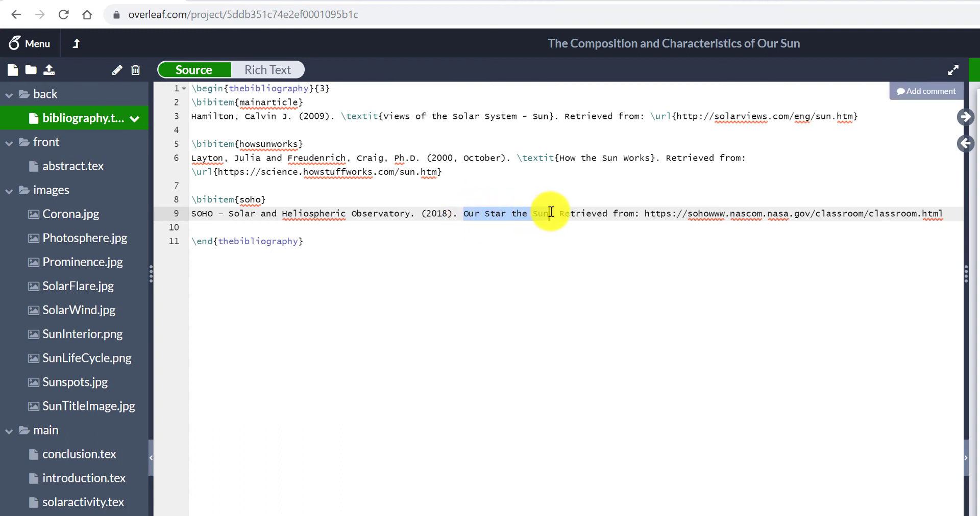
pyautogui.hotkey('ctrl', 'i')
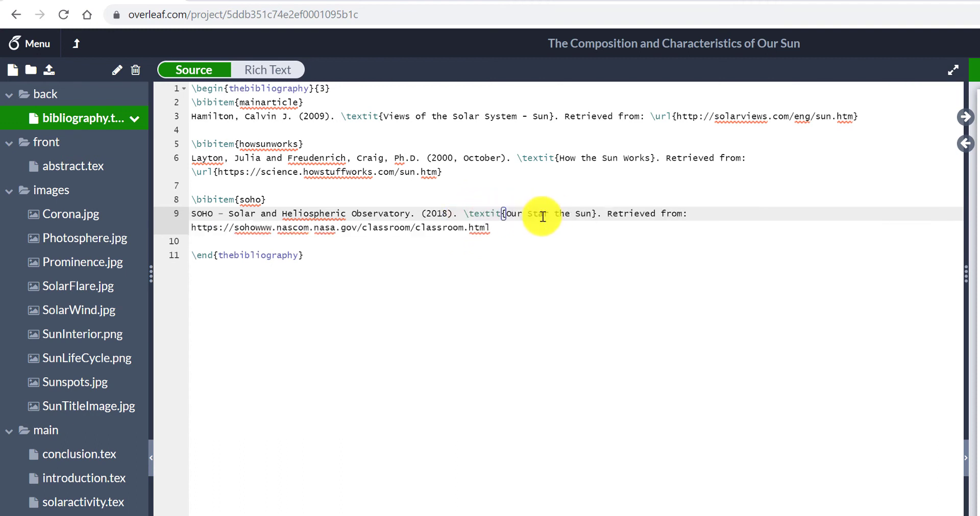
pyautogui.click(190, 227)
pyautogui.write('\\url{')
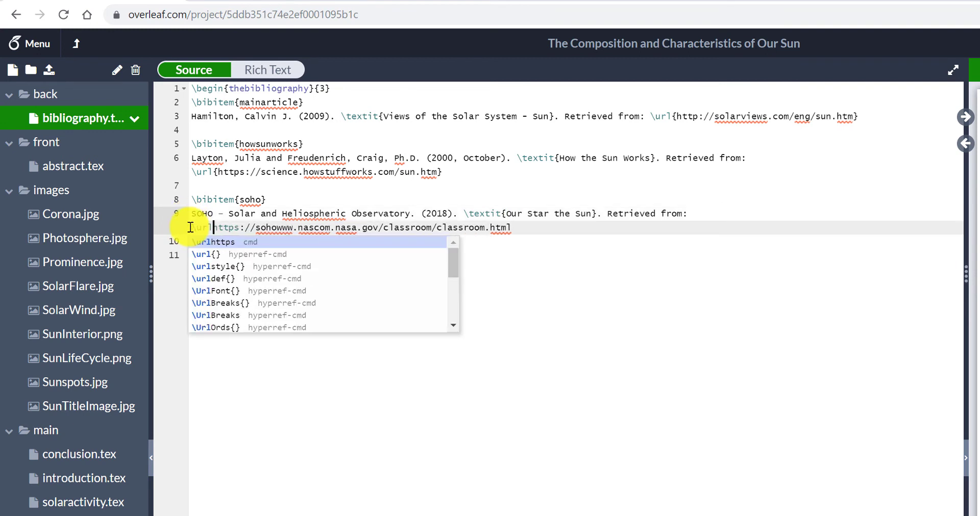
pyautogui.click(529, 228)
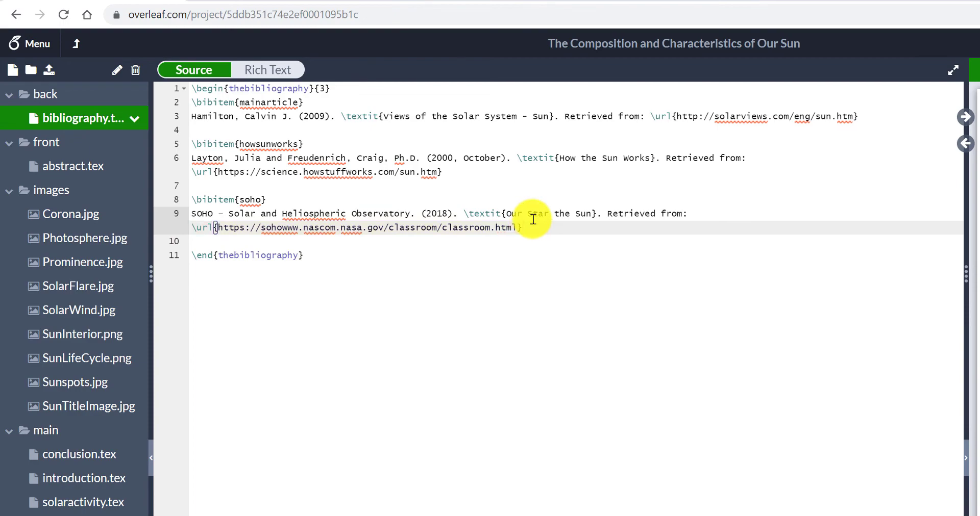
# - Recompile the document and check the References section in the PDF along with the warning beside the howsunworks reference
pyautogui.hotkey('ctrl', 's')
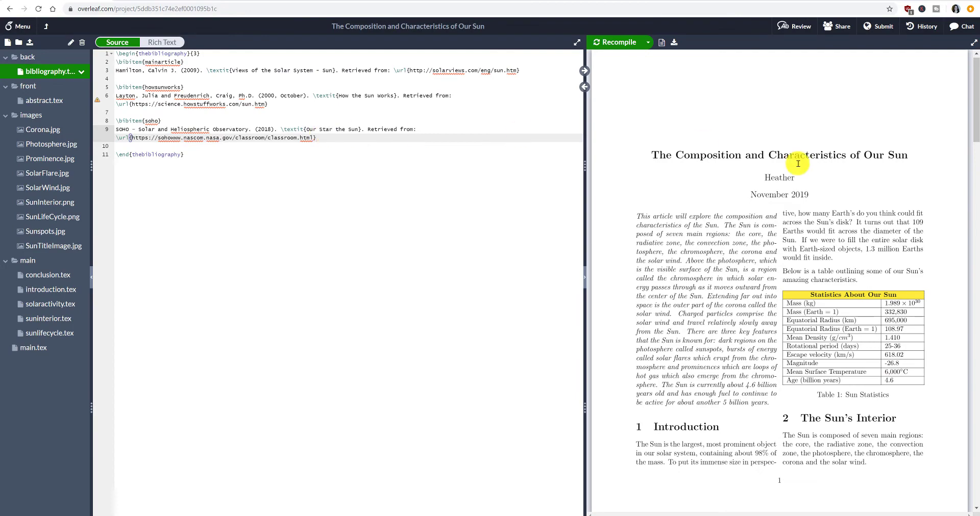
pyautogui.moveTo(975, 117); pyautogui.dragTo(975, 347)
pyautogui.scroll(-10, 898, 292)
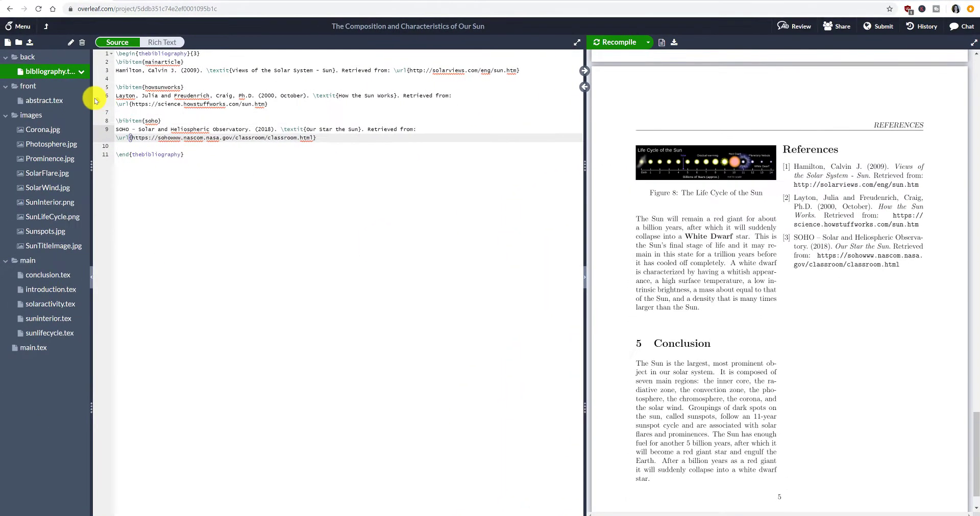
pyautogui.moveTo(97, 100)
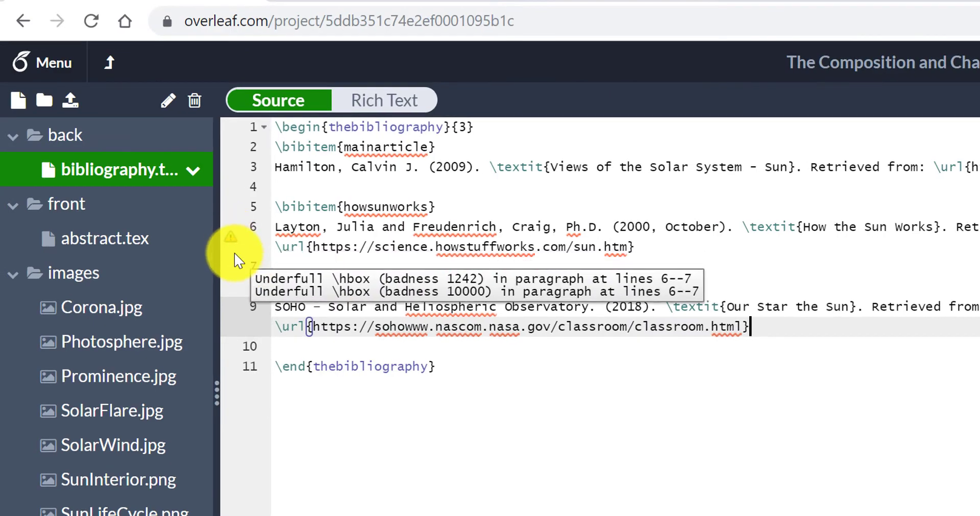